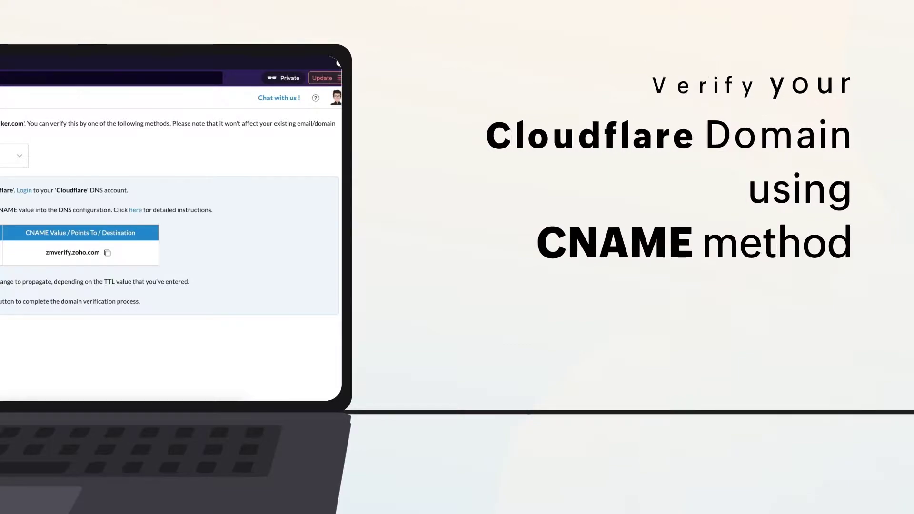
pyautogui.write('zylker@domain.com')
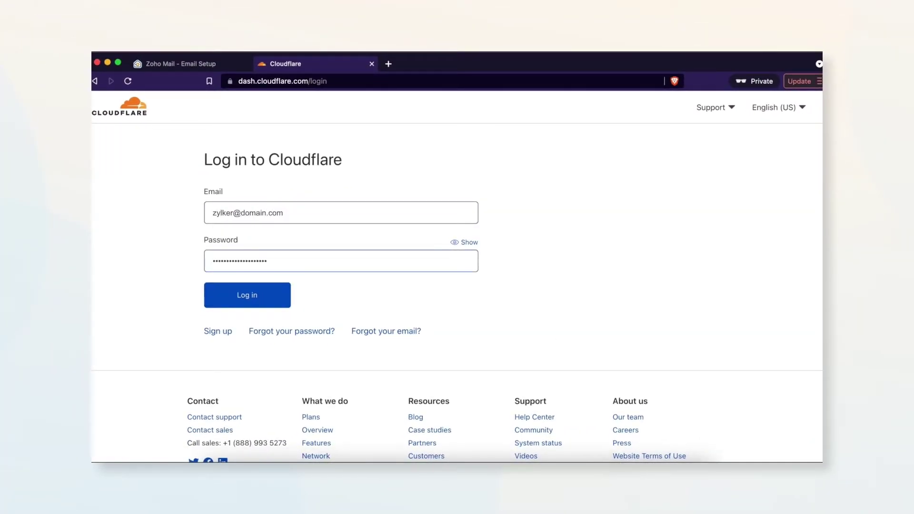
# Log in to Cloudflare and open the DNS settings for zylker.com.
pyautogui.click(272, 295)
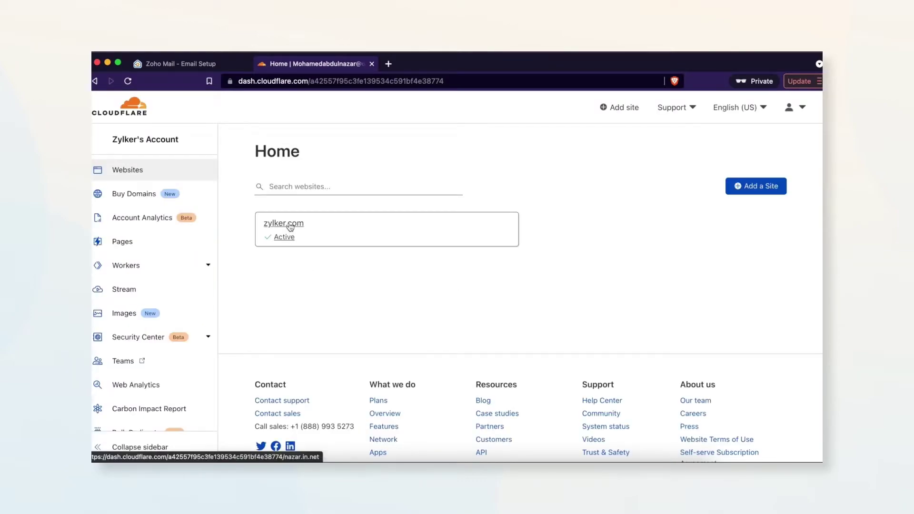
pyautogui.click(289, 227)
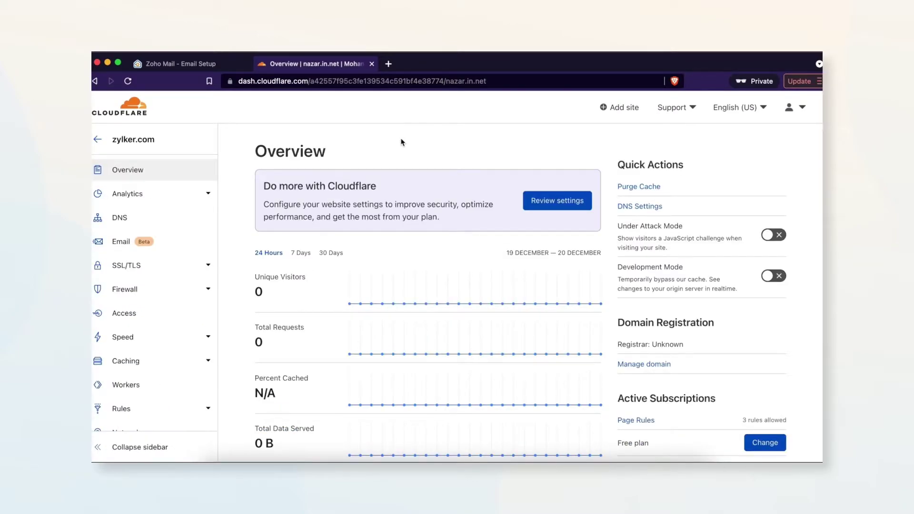
pyautogui.click(639, 206)
# Start a new DNS record of type CNAME.
pyautogui.click(304, 322)
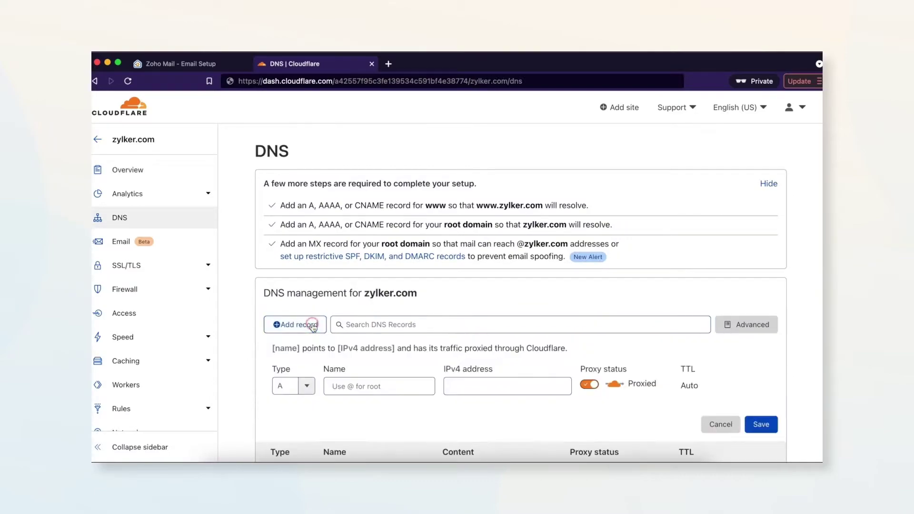
pyautogui.scroll(-3, 312, 327)
pyautogui.click(306, 253)
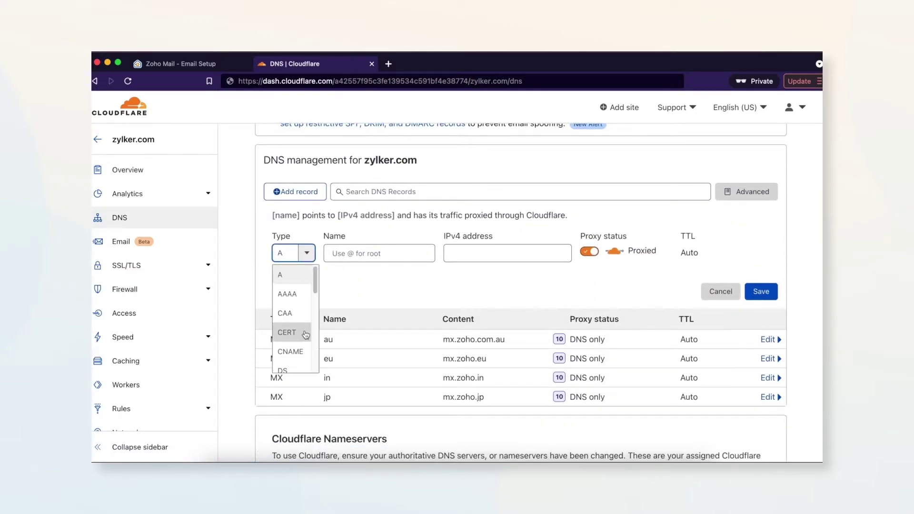
pyautogui.click(300, 349)
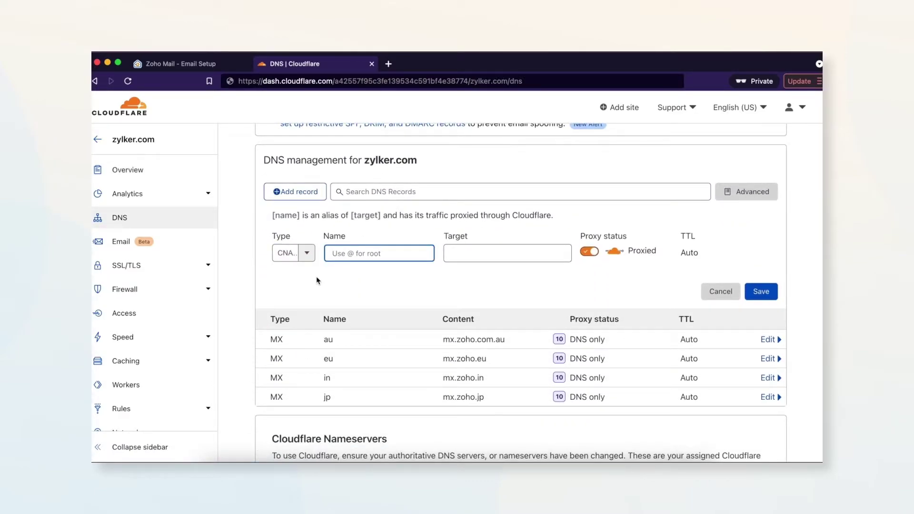
# Paste Zoho Mail's alias zb67618168 into the Cloudflare record's Name field.
pyautogui.click(184, 66)
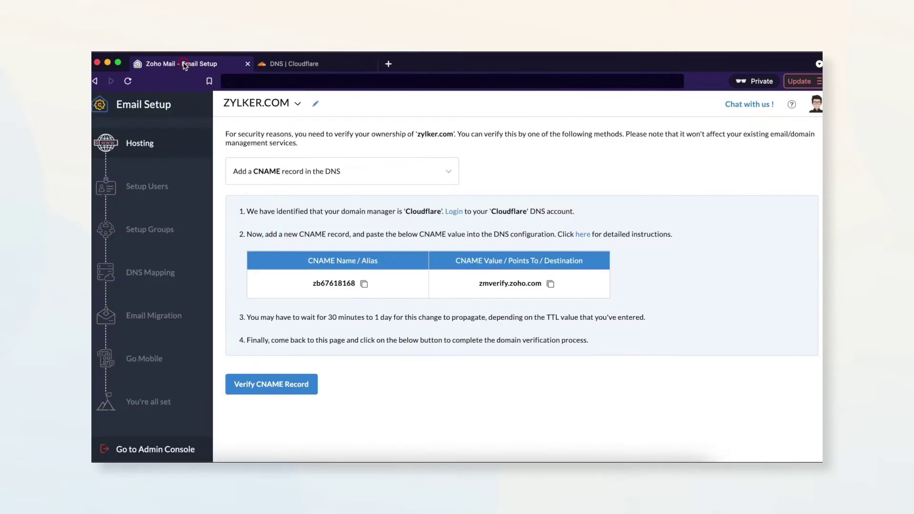
pyautogui.click(364, 284)
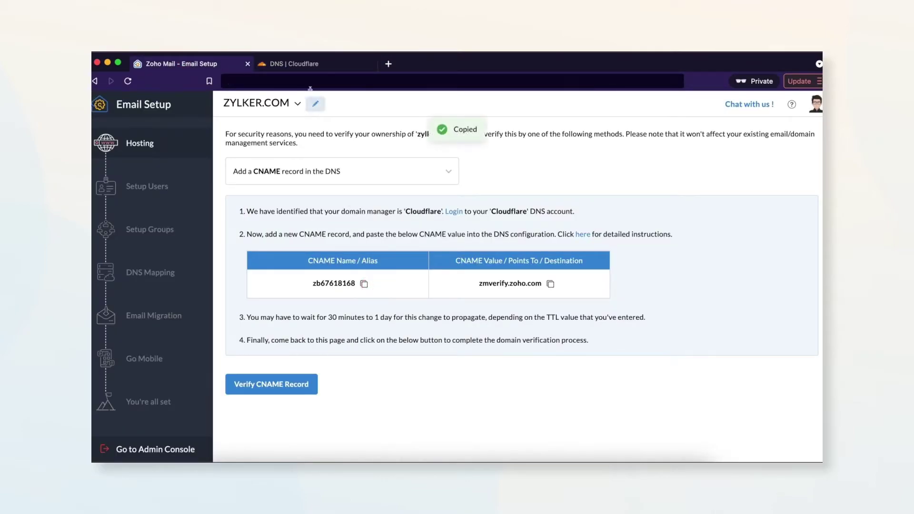
pyautogui.click(295, 63)
pyautogui.rightClick(354, 256)
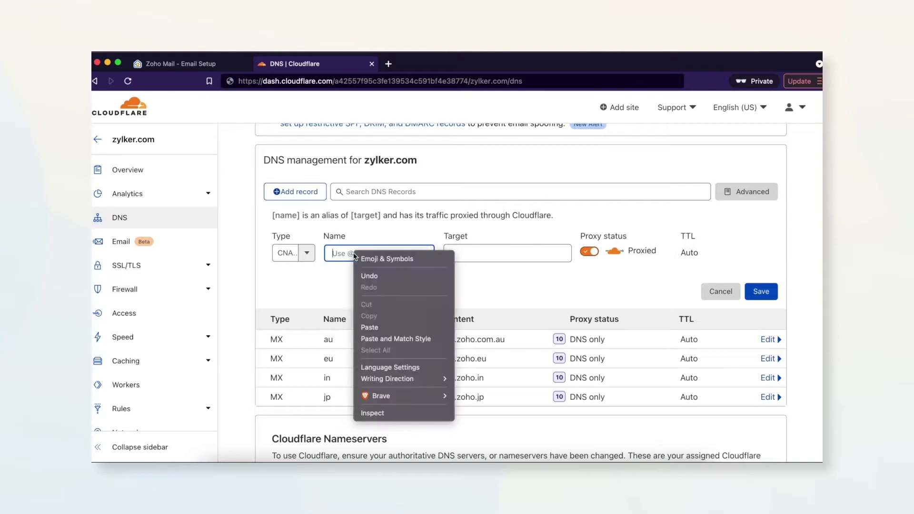
pyautogui.click(370, 327)
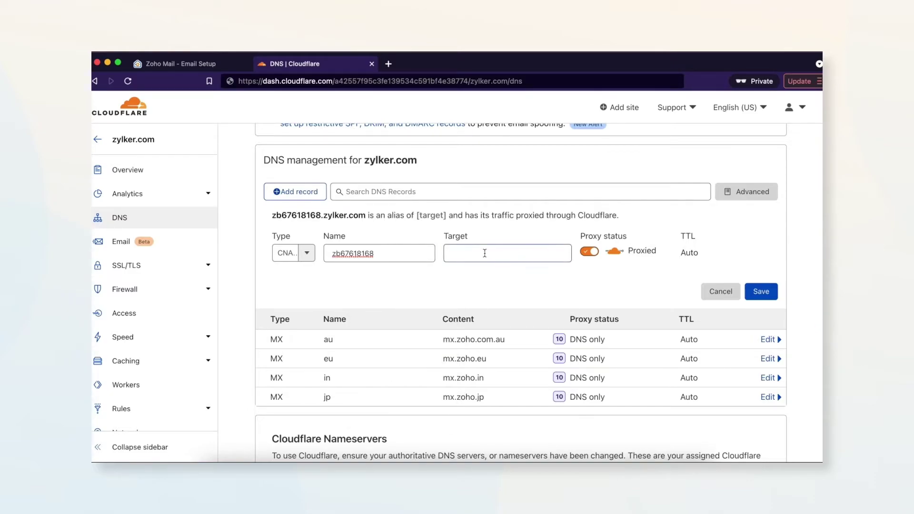
# Copy the destination zmverify.zoho.com from Zoho Mail and ready it for the Target field.
pyautogui.click(199, 64)
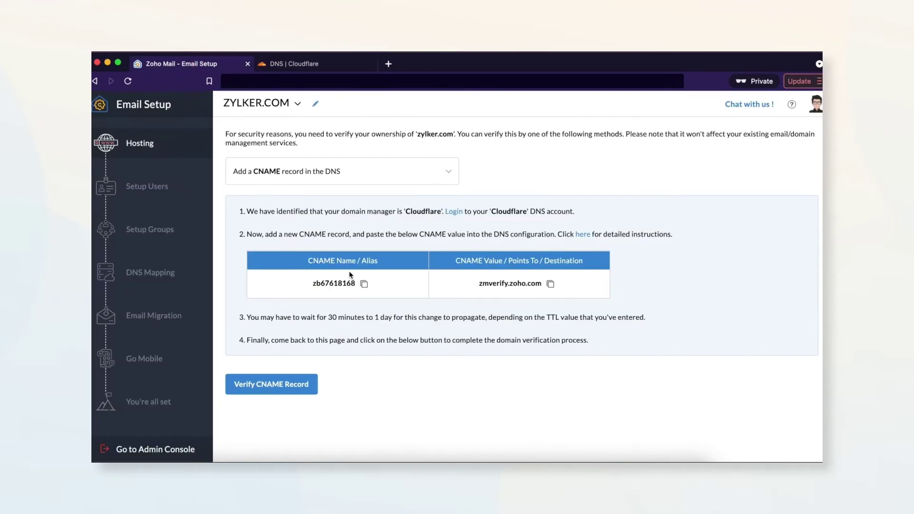
pyautogui.click(549, 285)
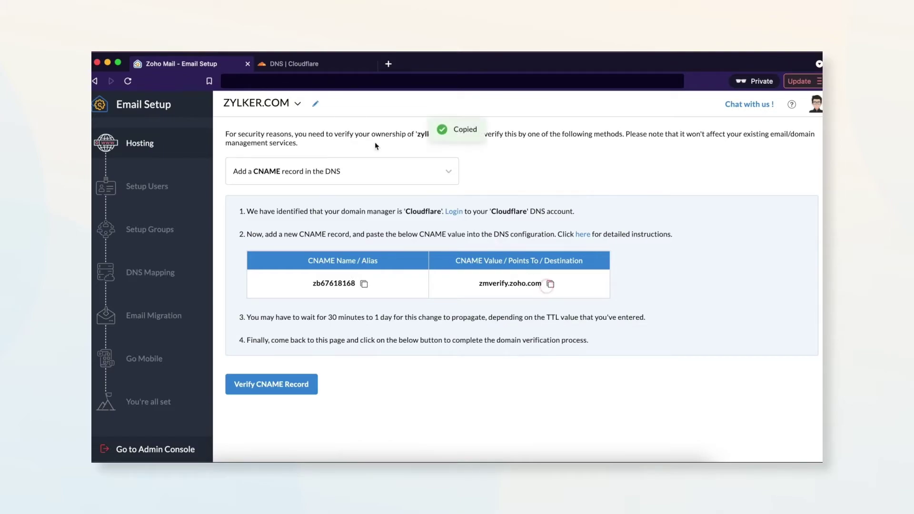
pyautogui.click(301, 69)
pyautogui.rightClick(472, 259)
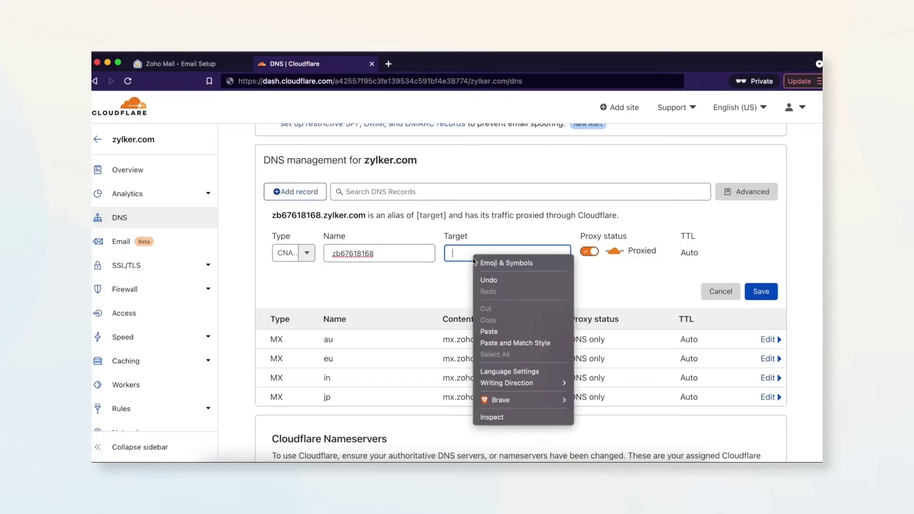
# Set the target to zmverify.zoho.com, make the record DNS only with 1 min TTL.
pyautogui.click(504, 332)
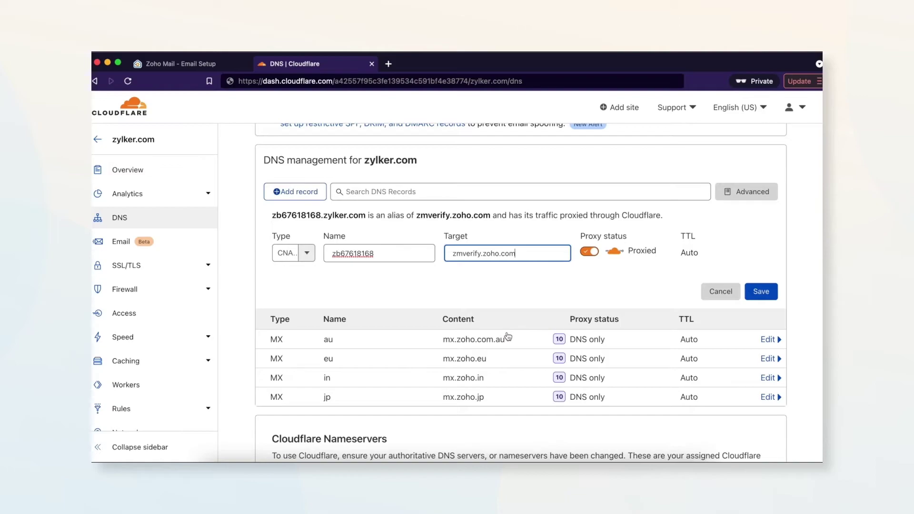
pyautogui.click(591, 255)
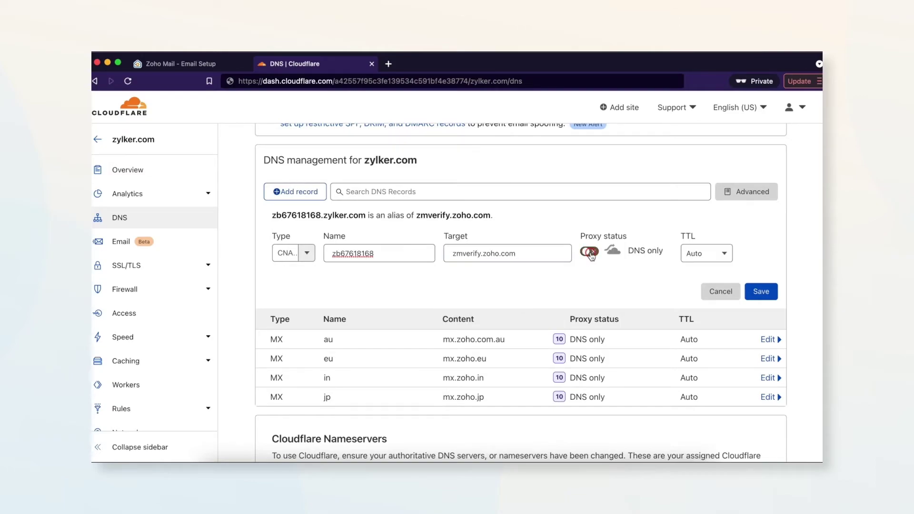
pyautogui.click(701, 257)
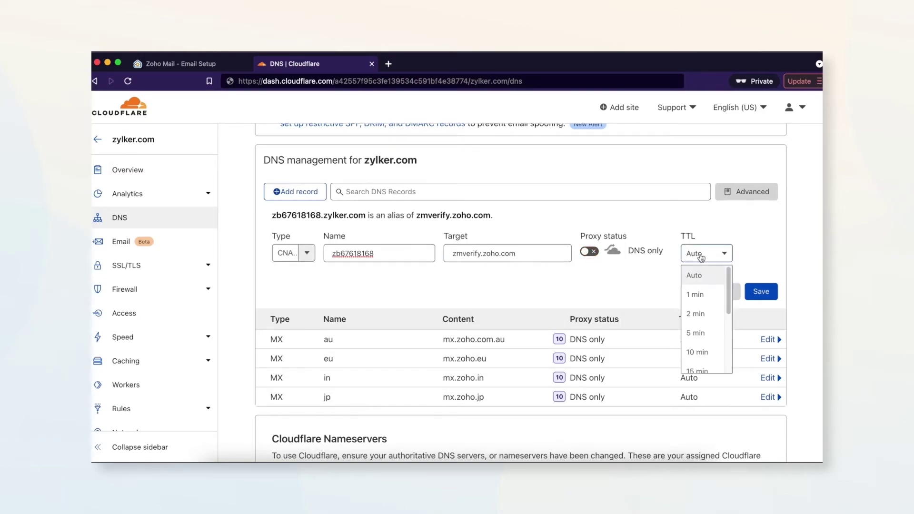
pyautogui.click(709, 293)
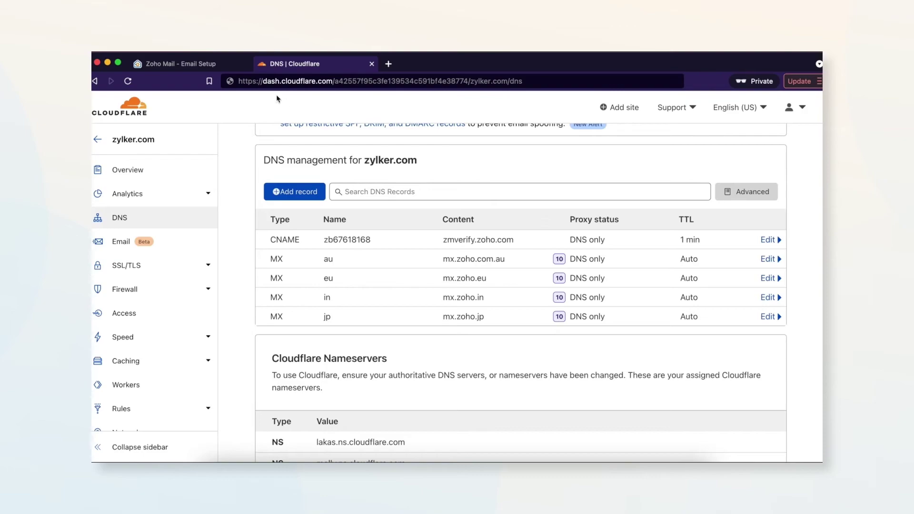
pyautogui.click(194, 67)
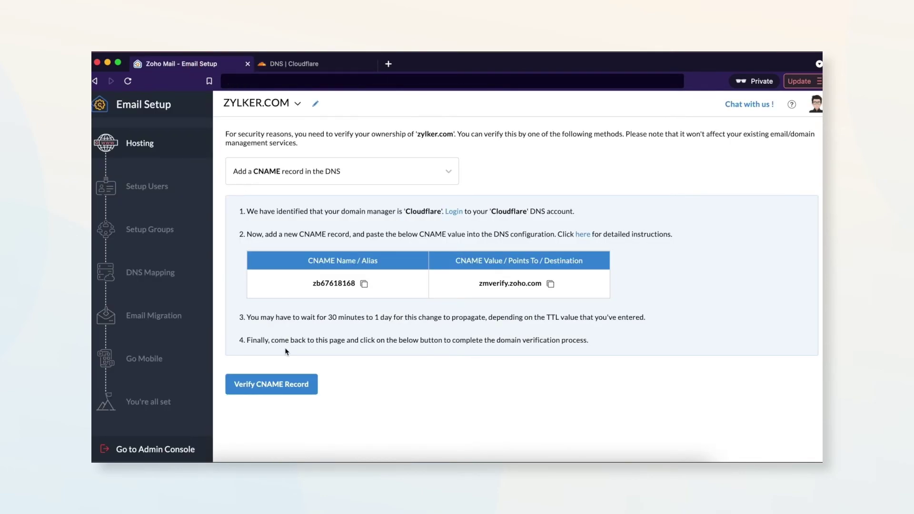
# Run Zoho Mail's CNAME record verification for zylker.com.
pyautogui.click(300, 389)
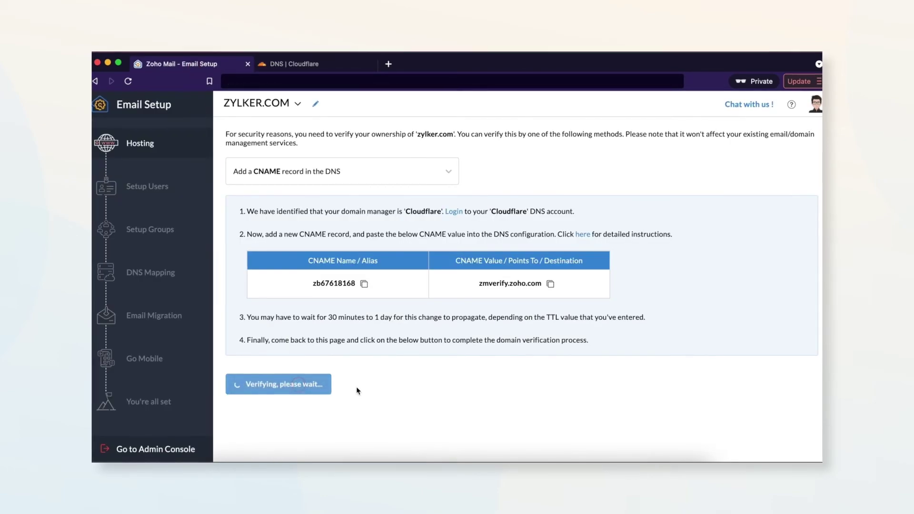